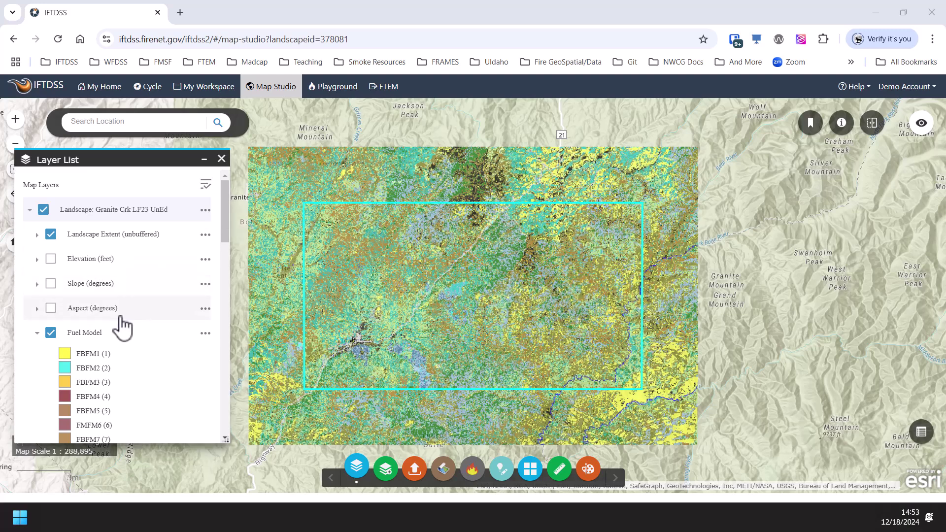
Identify the landscape attributes from all layers at sample points in the western and central parts of the Granite Crk landscape
scroll(120, 335, "down", 1)
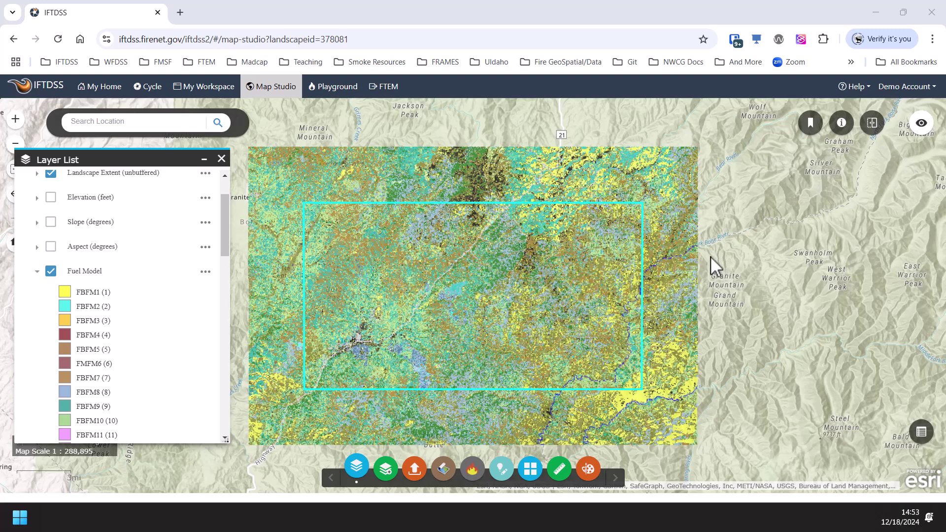
left_click(843, 123)
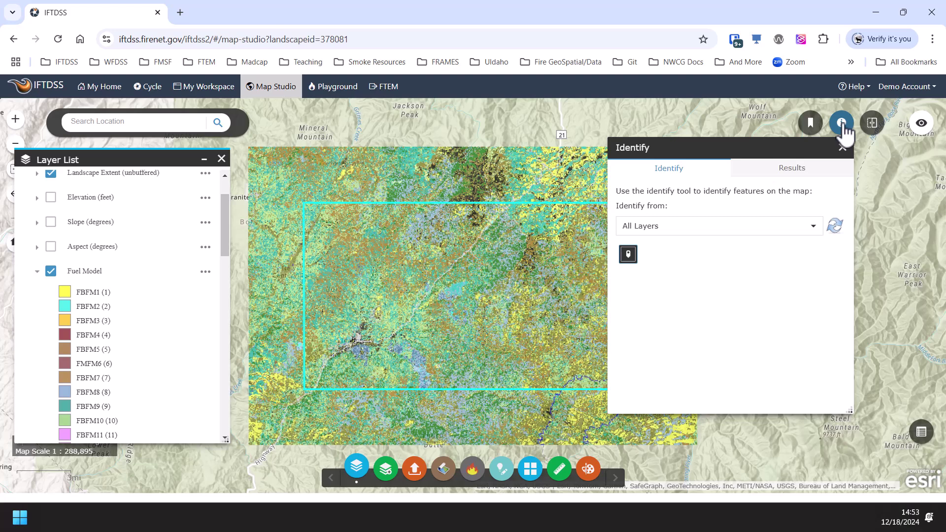
left_click(374, 249)
left_click(352, 273)
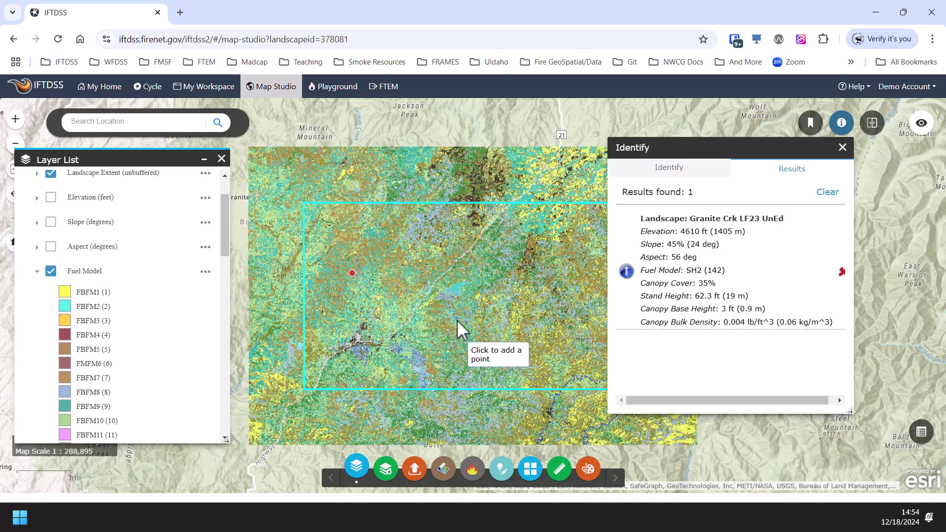
left_click(456, 294)
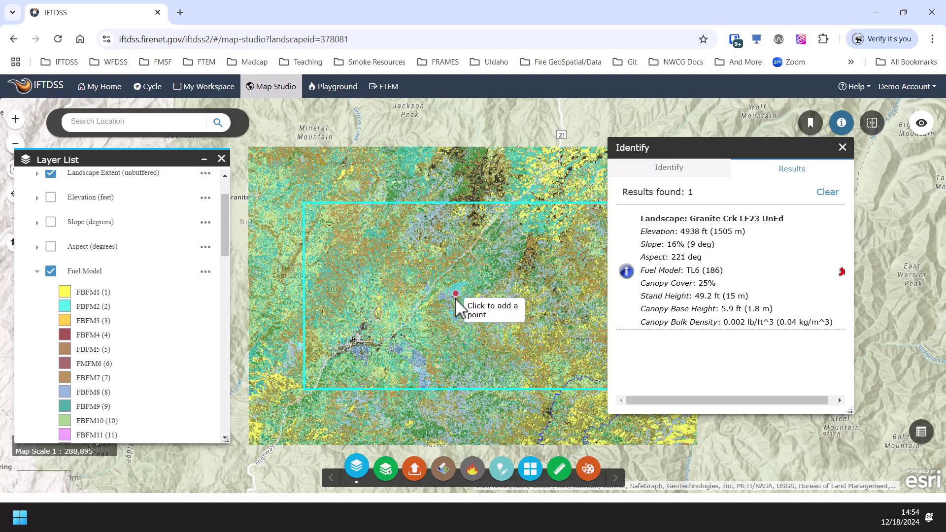
Identify the landscape attributes inside the light-blue fuel patch near the landscape's center, and close the Identify tool
scroll(460, 309, "up", 2)
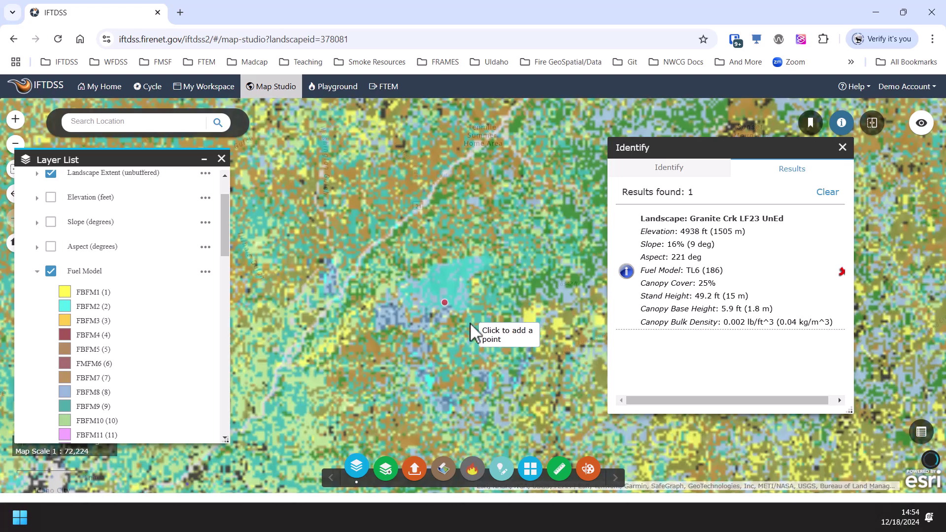
left_click(455, 279)
left_click(452, 282)
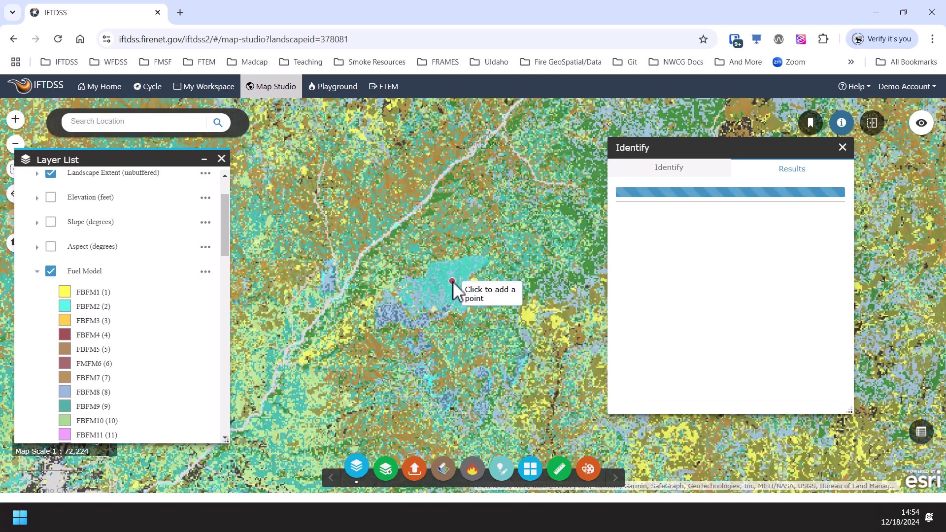
left_click(456, 277)
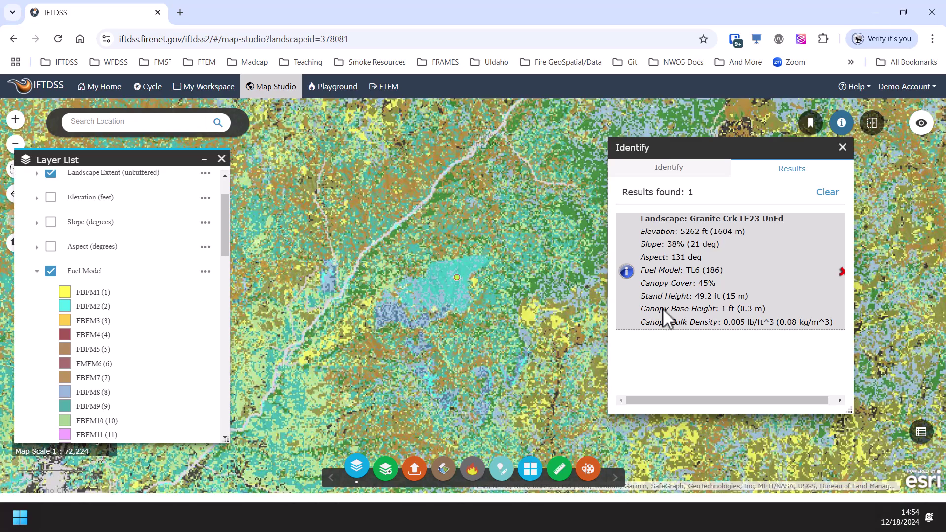
left_click(843, 148)
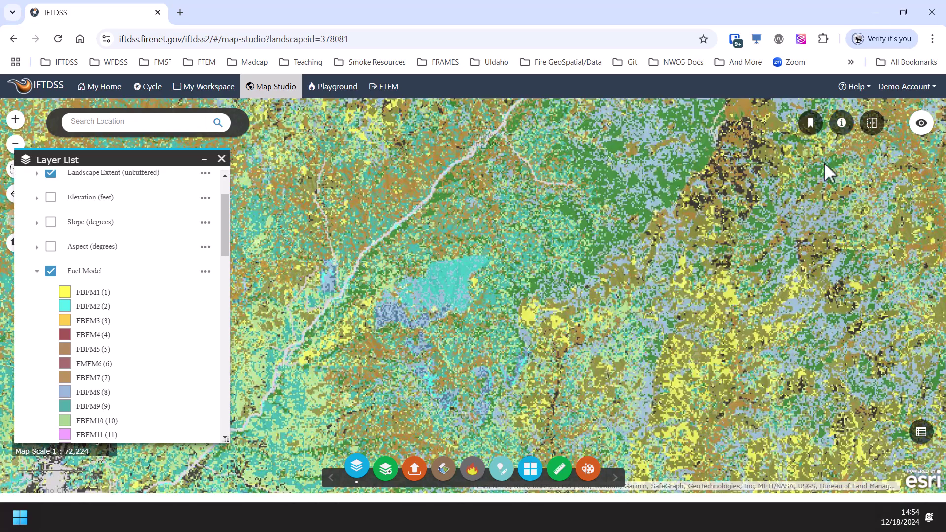
Add the Historic Fuel Treatment Polygons 2024 reference layer to the map
scroll(495, 295, "down", 3)
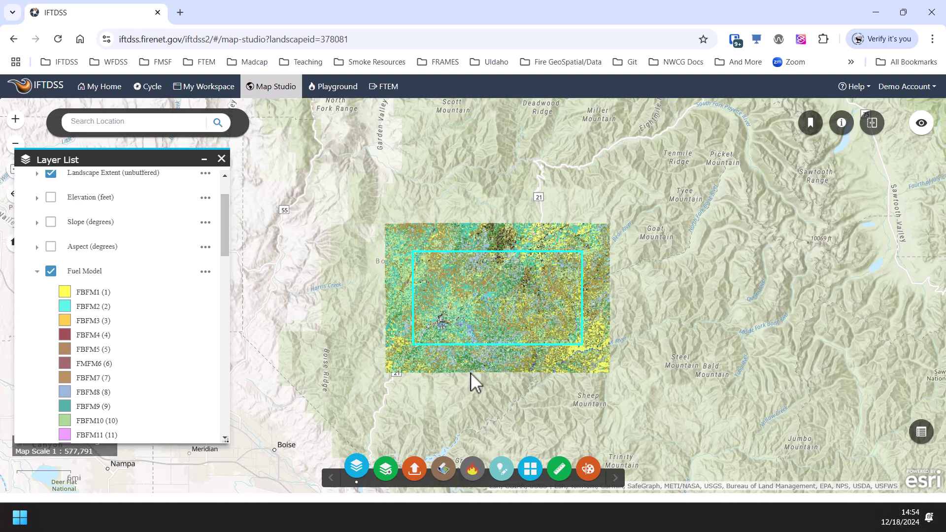
scroll(471, 372, "up", 1)
left_click_drag(466, 288, 476, 348)
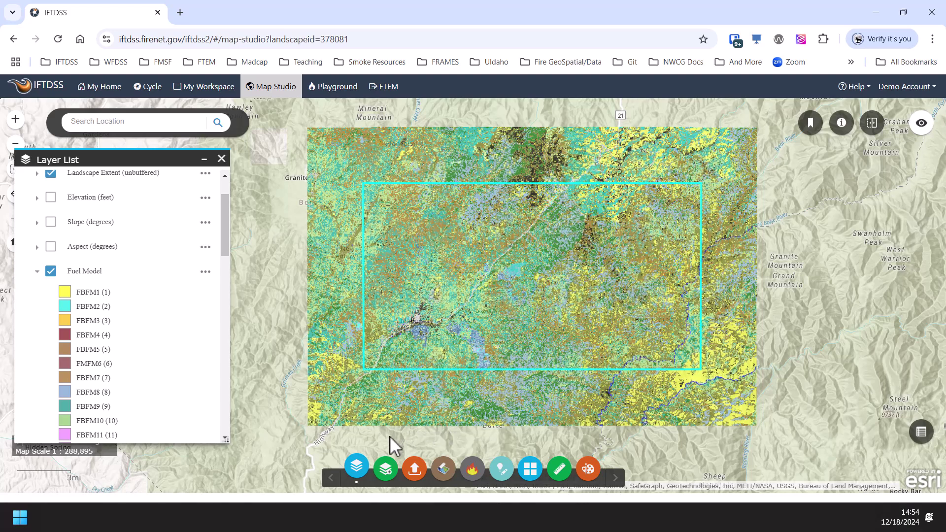
left_click(385, 469)
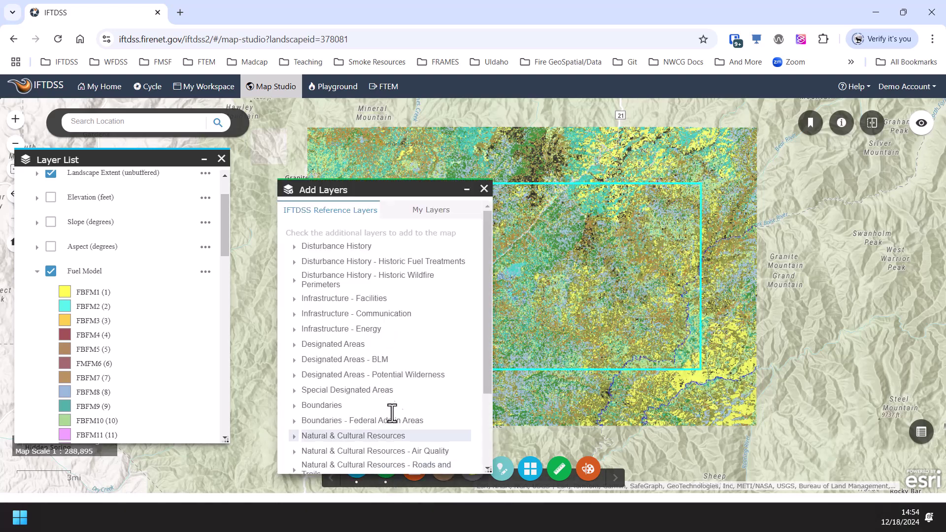
left_click_drag(399, 193, 154, 128)
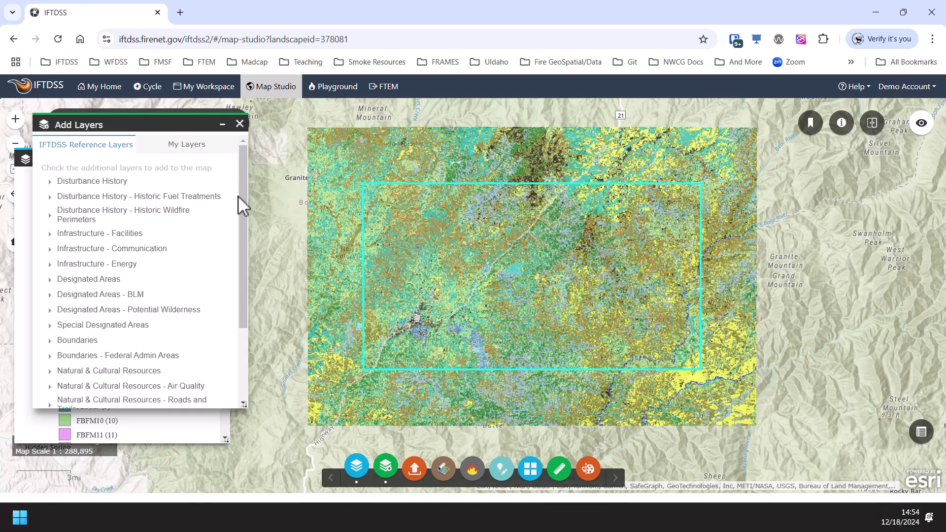
left_click(49, 197)
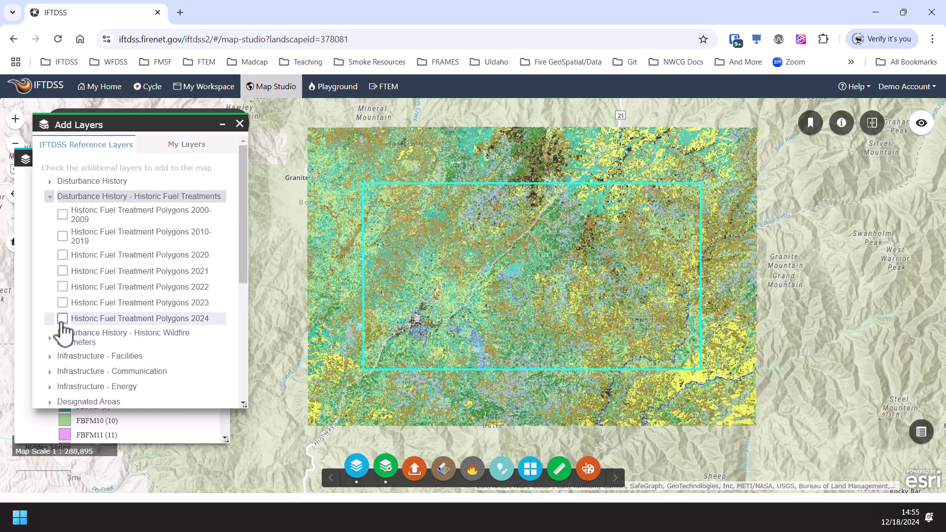
left_click(63, 320)
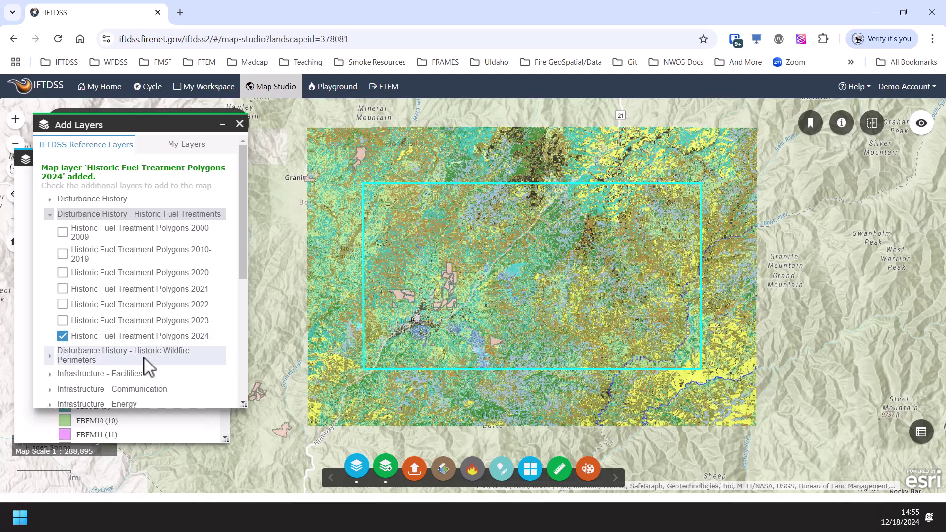
Add the Fire Perimeters Year to Date layer from the historic wildfire perimeters and inspect the small perimeter inside the landscape
left_click(49, 356)
left_click_drag(247, 237, 245, 300)
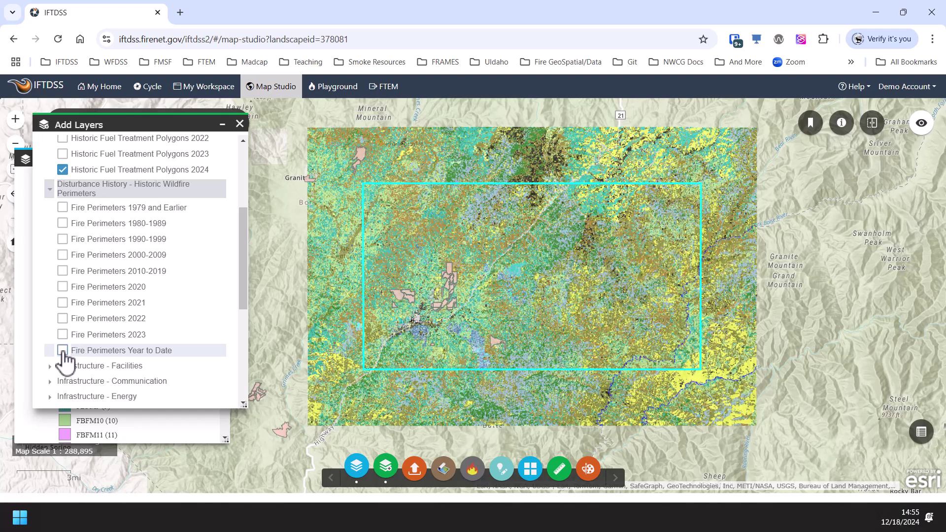
left_click(62, 351)
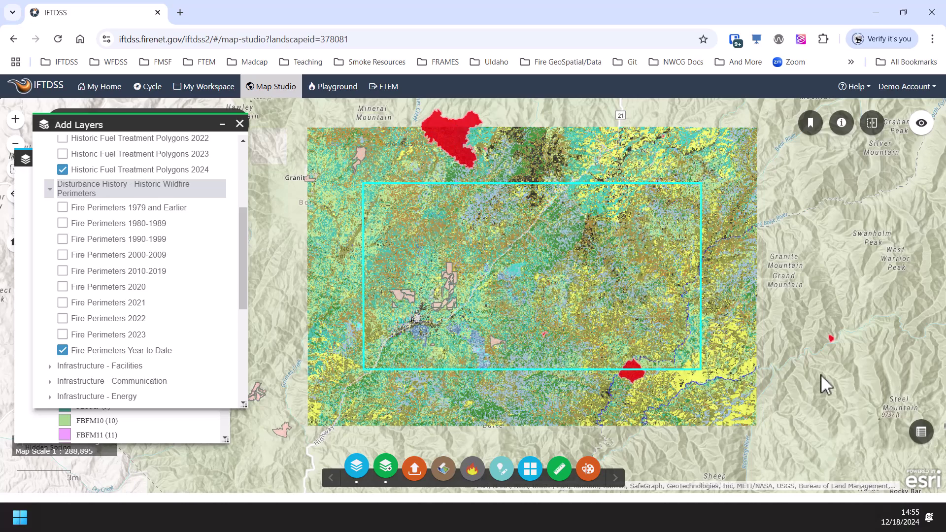
scroll(554, 329, "up", 2)
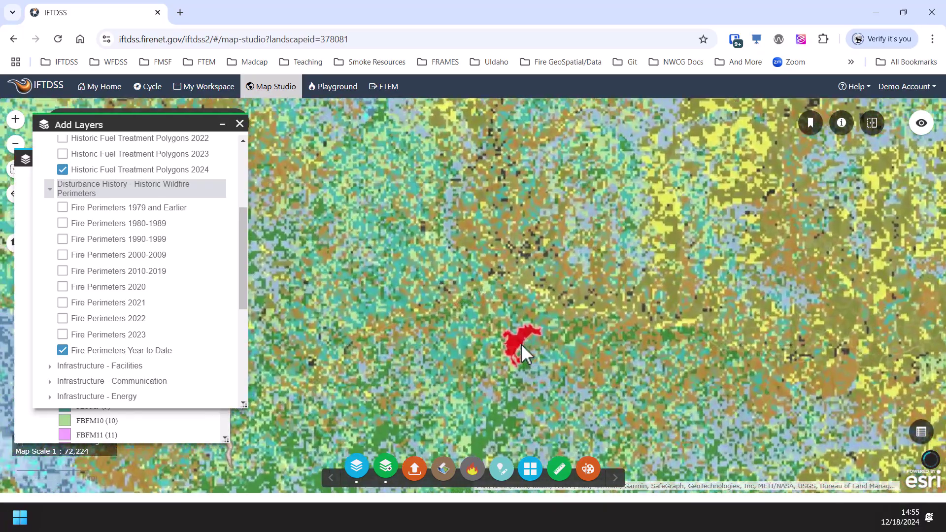
scroll(521, 344, "down", 3)
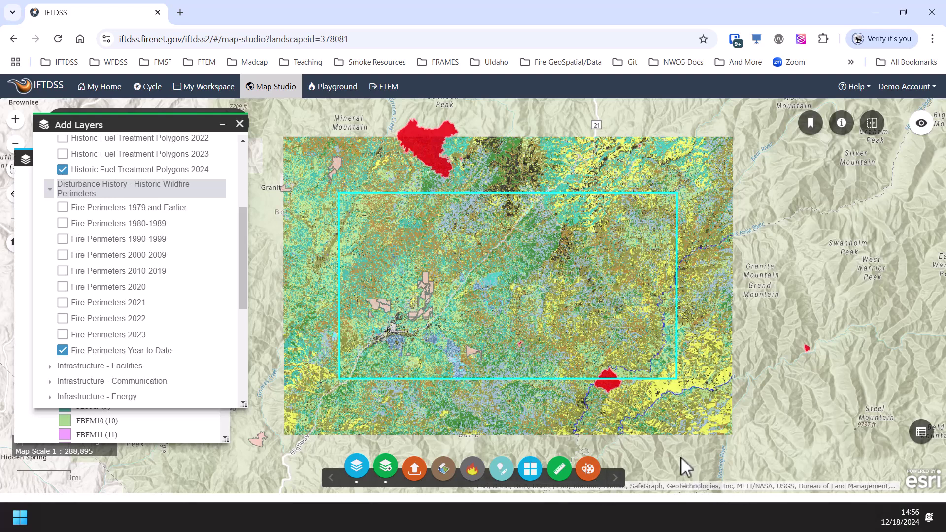
Start a polygon shape by copying existing features as singlepart, selecting the large northern and the southeastern fire perimeters
left_click(501, 469)
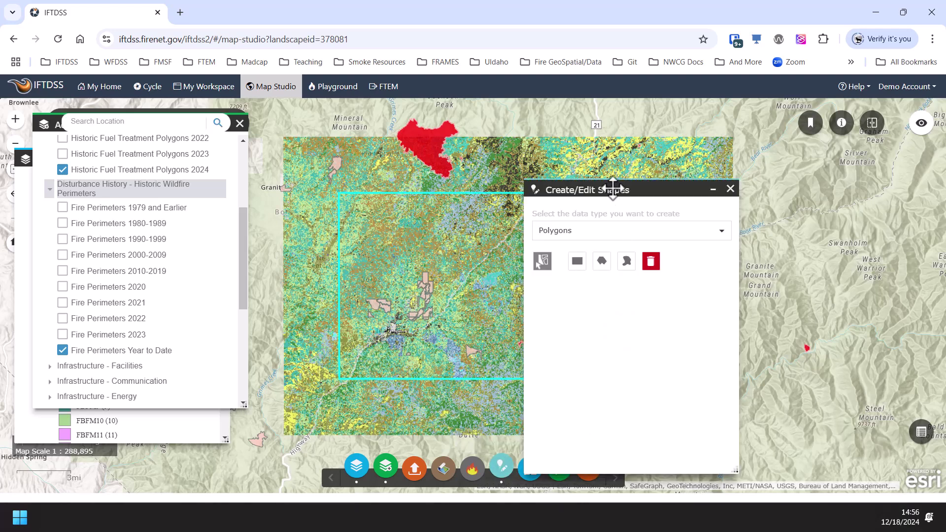
left_click_drag(600, 188, 778, 181)
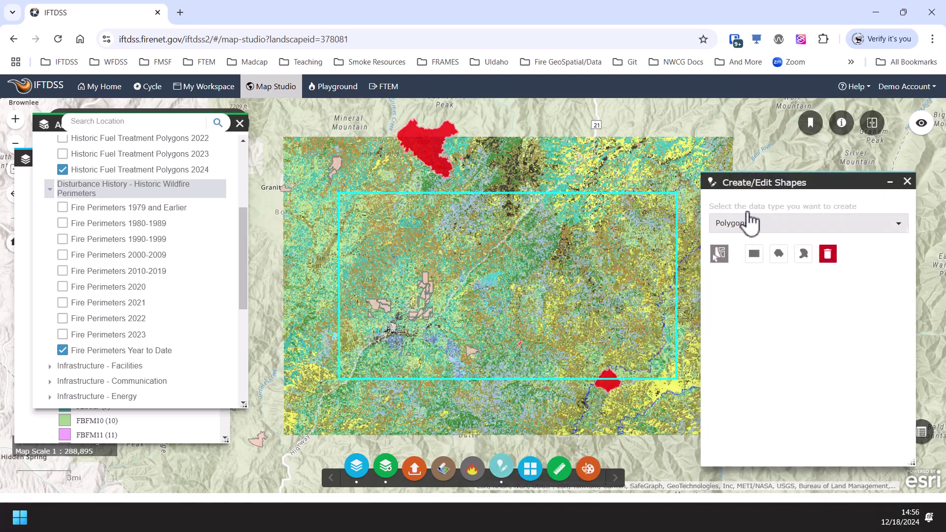
left_click(720, 254)
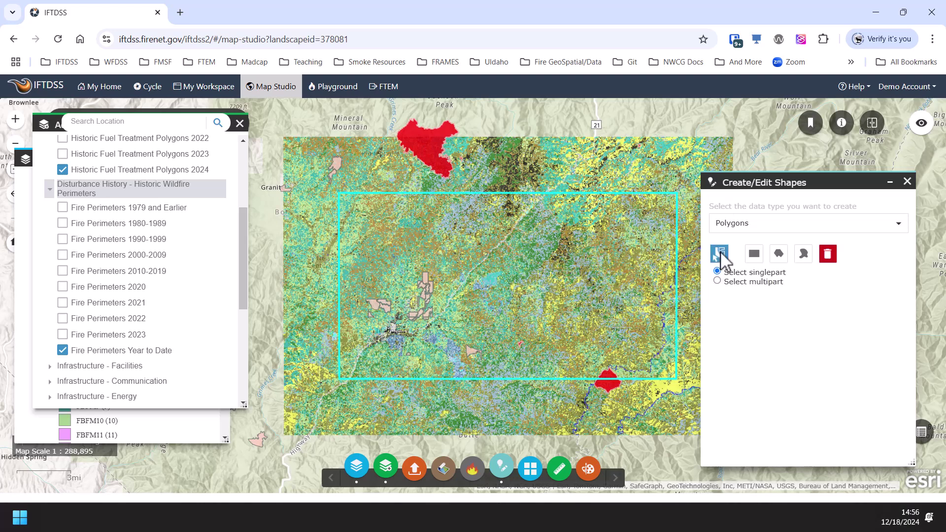
left_click(421, 150)
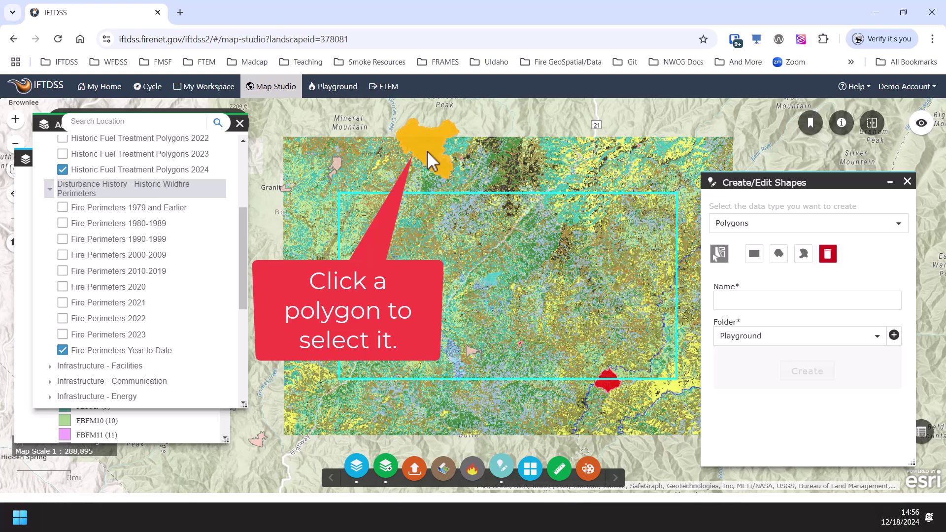
left_click(727, 299)
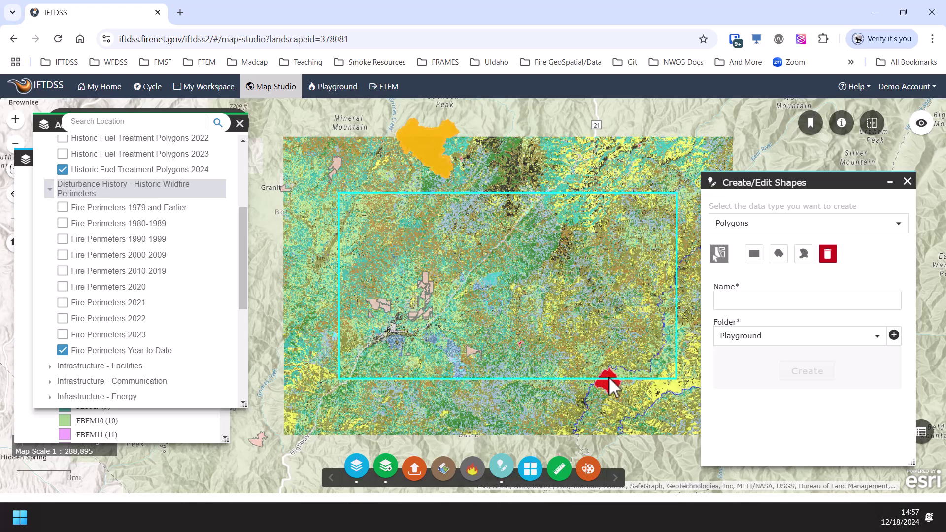
left_click(719, 255)
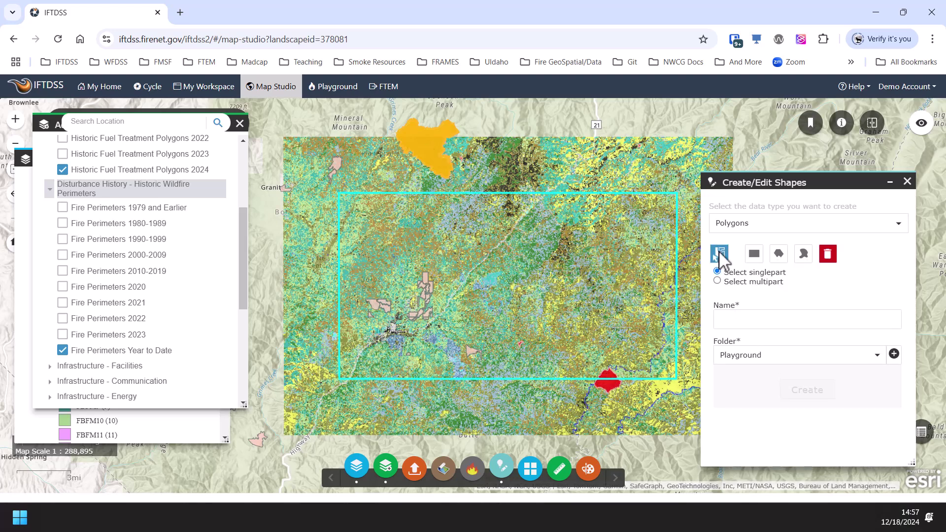
left_click(611, 383)
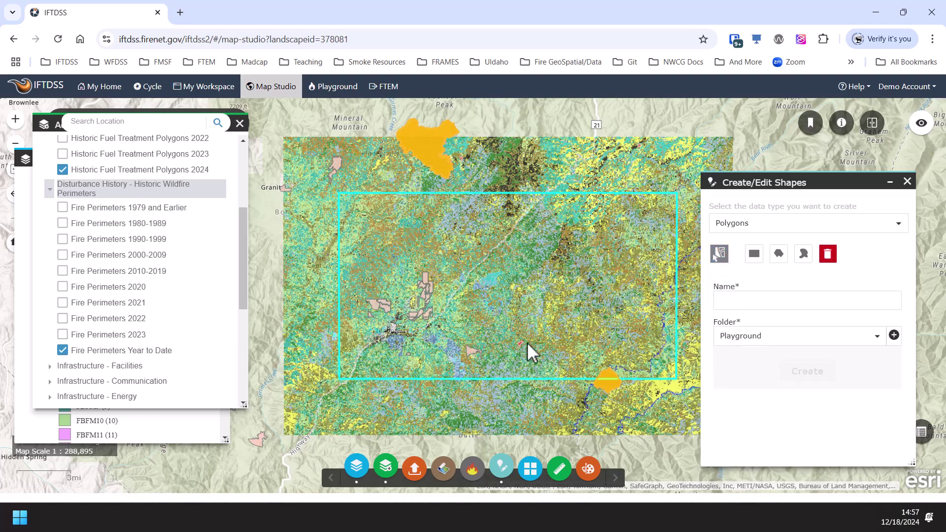
Add the small fire perimeter inside the landscape extent to the copied polygon selection
scroll(525, 345, "up", 1)
scroll(522, 353, "up", 2)
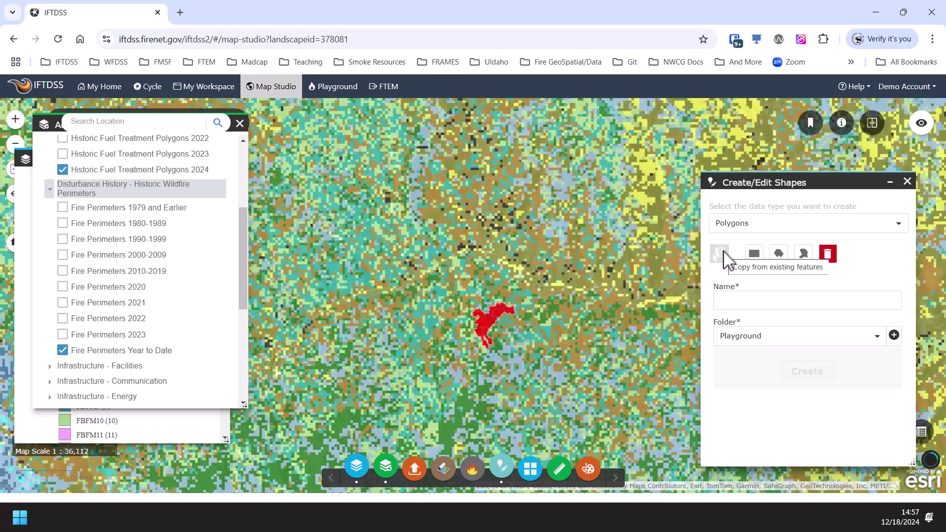
left_click(722, 253)
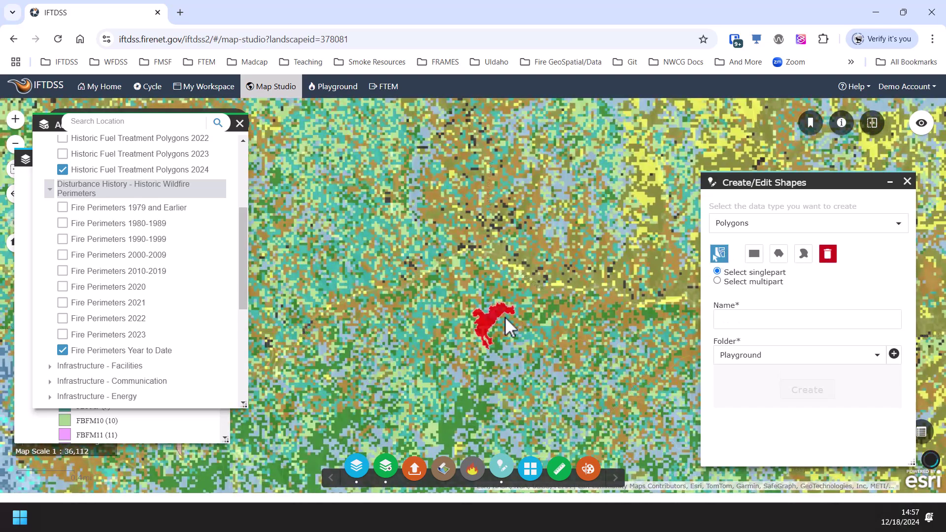
left_click(489, 317)
scroll(513, 366, "down", 2)
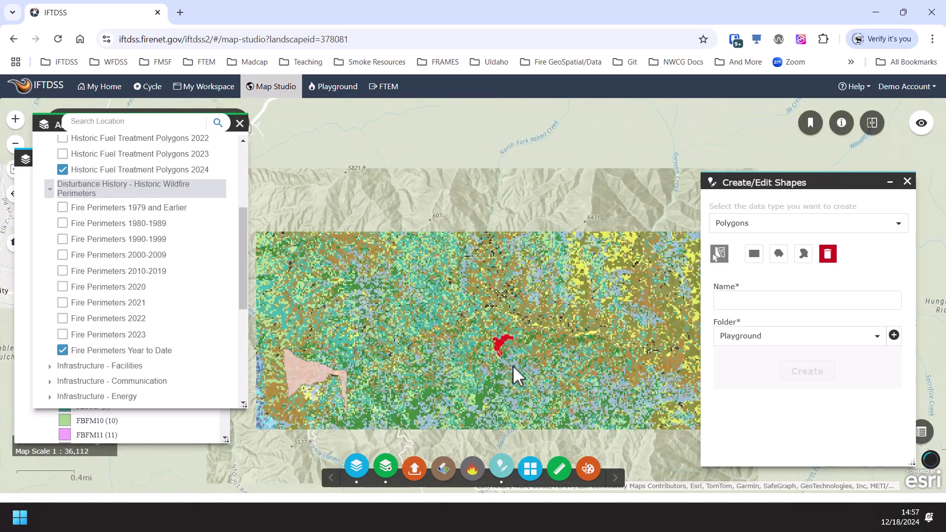
scroll(513, 365, "down", 1)
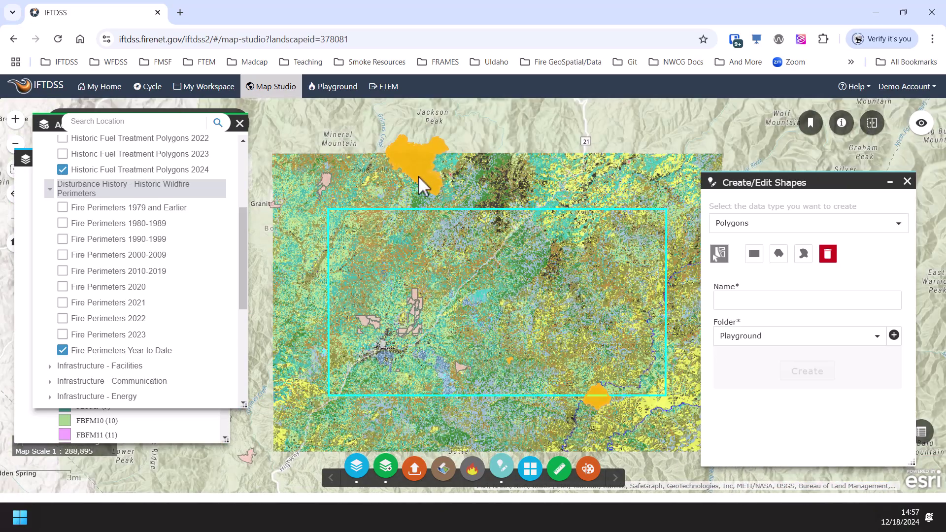
Create the shape from the selected perimeters, named "2024 wildfire perimeters", in the Granite Creek Treatments folder
left_click(783, 301)
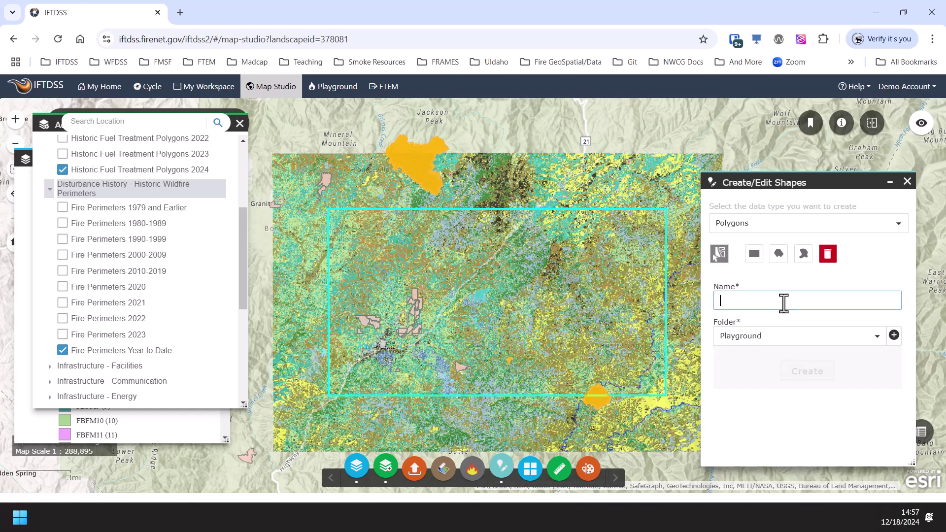
type("024 wildfire perimeters")
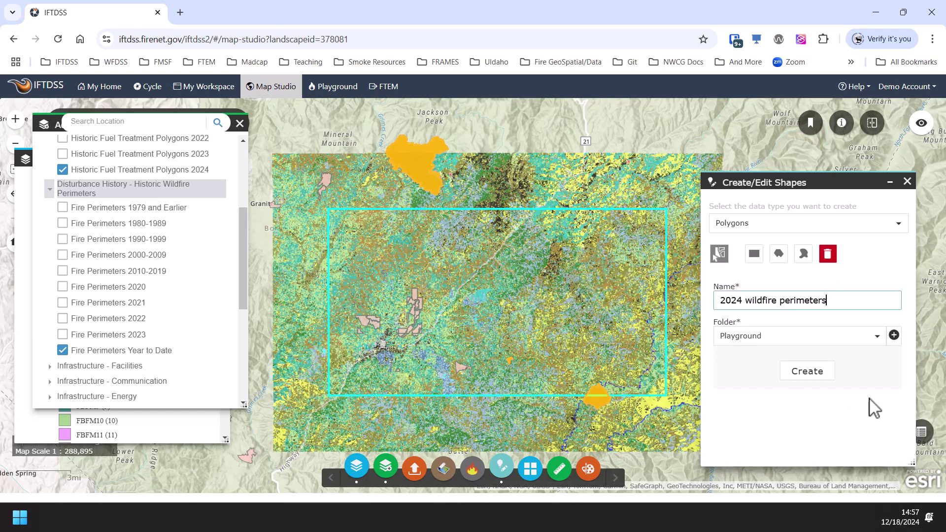
left_click(877, 339)
left_click(829, 375)
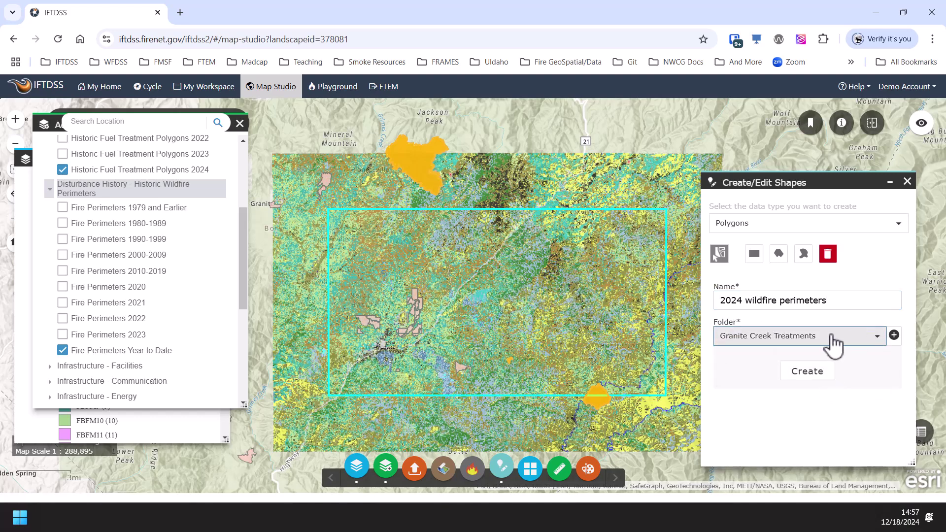
left_click(806, 372)
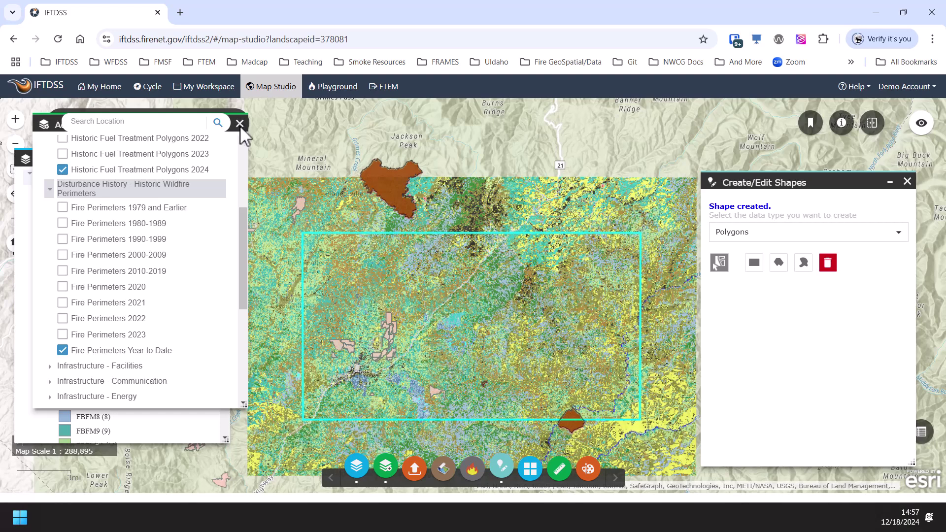
Close the Add Layers window to uncover the layer list
mouse_move(43, 131)
left_mouse_down()
mouse_move(41, 178)
mouse_move(38, 136)
left_mouse_up()
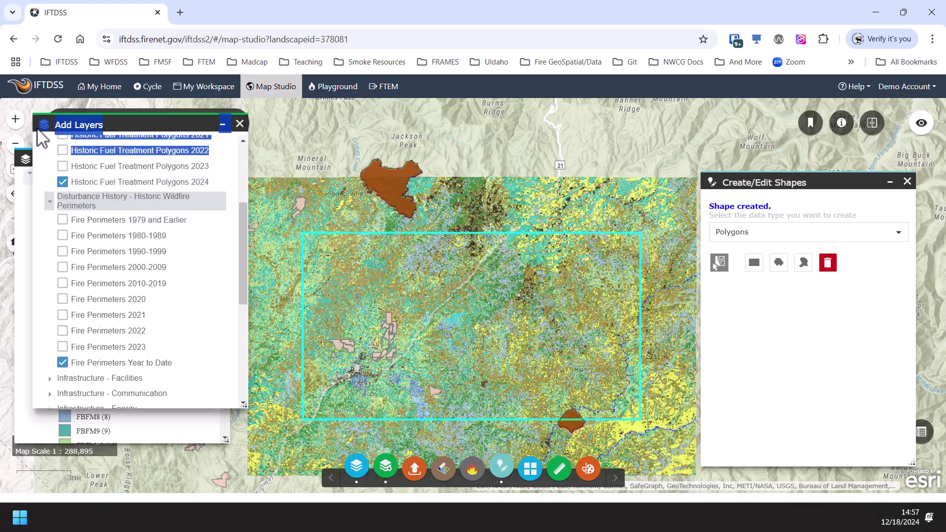
left_click_drag(162, 123, 164, 205)
left_click(229, 206)
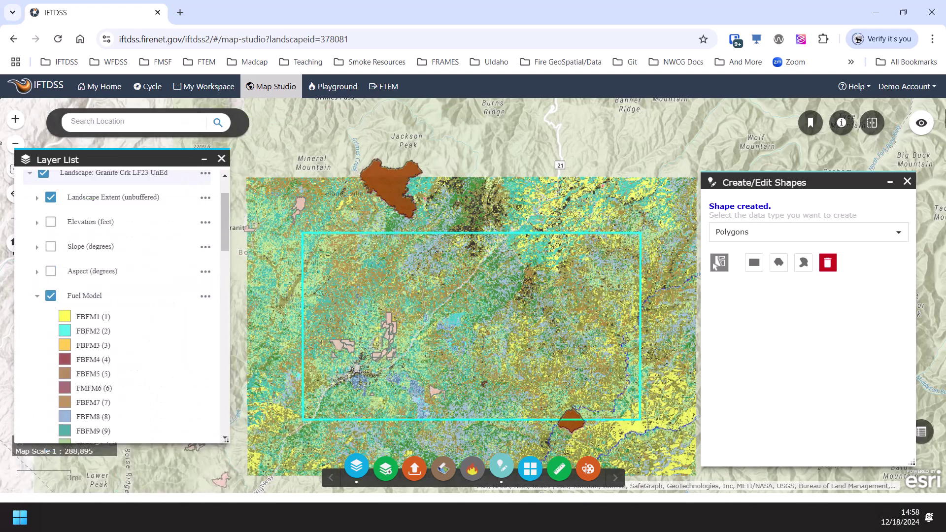
Close the shape editing window, expand the 2024 wildfire perimeters shape's legend and hide that shape on the map
left_click(907, 182)
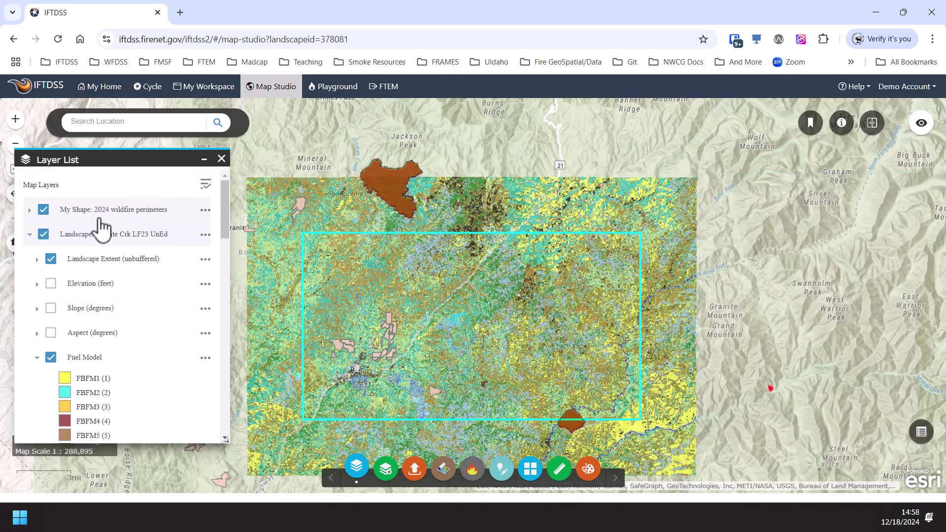
left_click(43, 210)
left_click(30, 210)
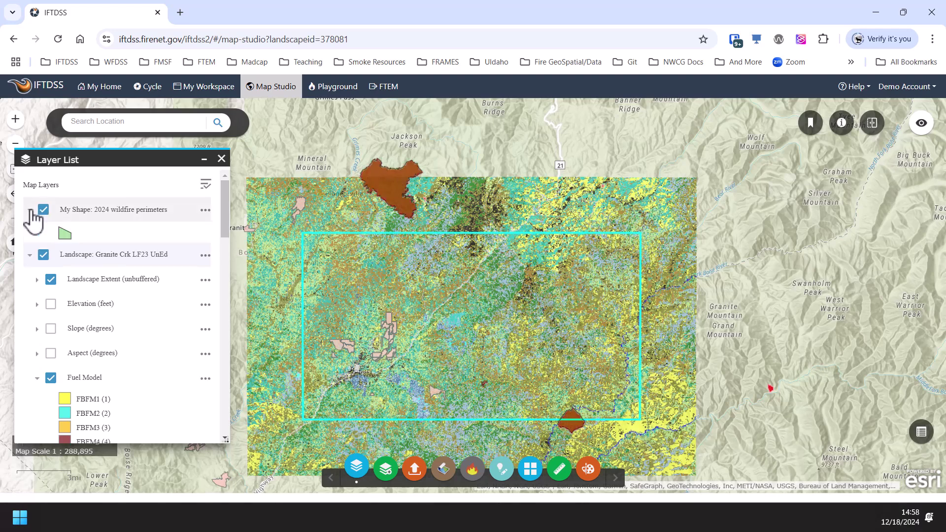
left_click(44, 211)
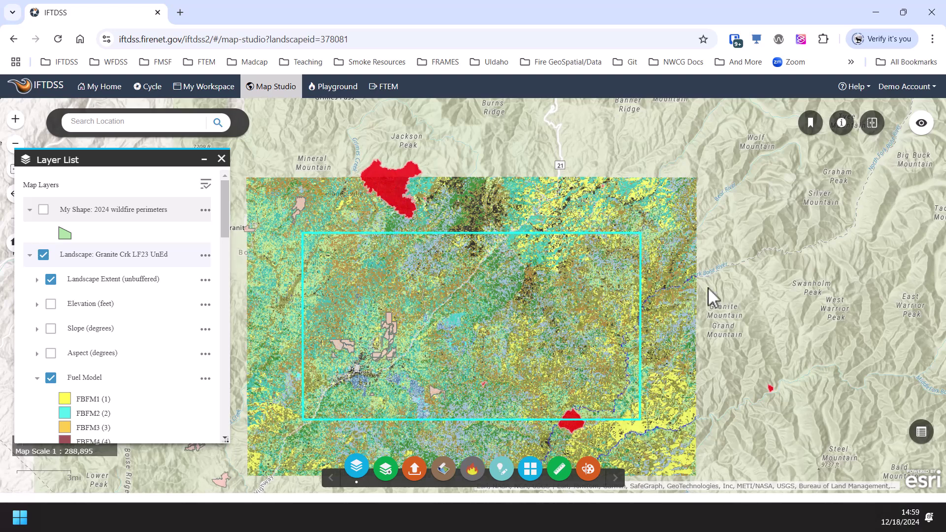
Start a new map bookmark of the current view and name it "2024 fires and treatments"
left_click_drag(737, 312, 809, 266)
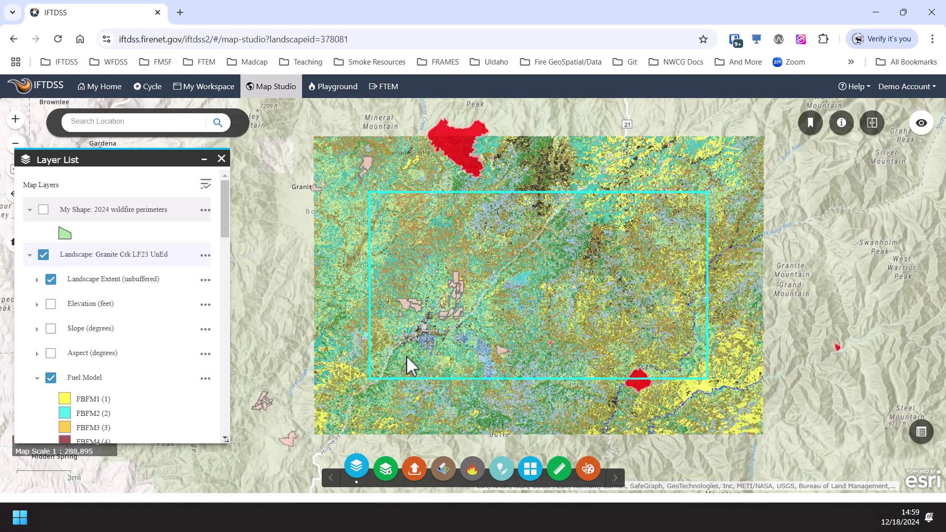
left_click(812, 129)
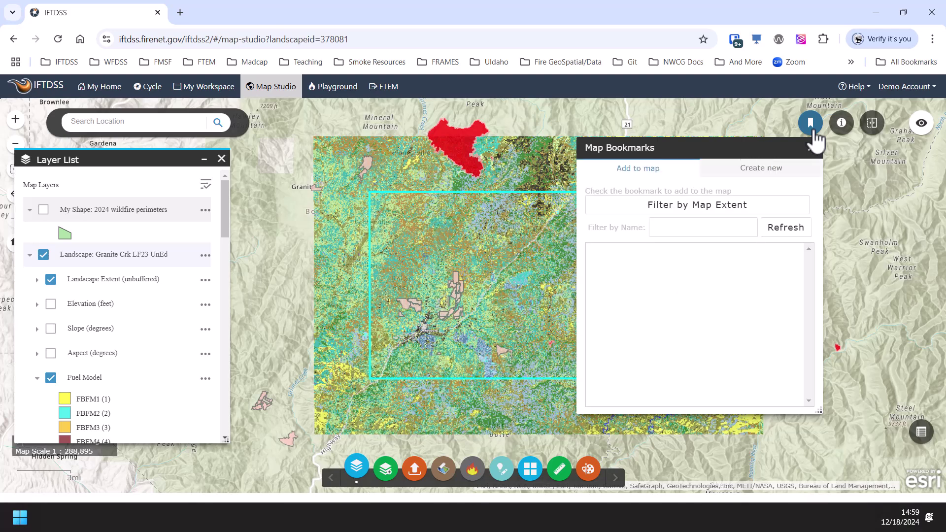
left_click(792, 169)
left_click(697, 205)
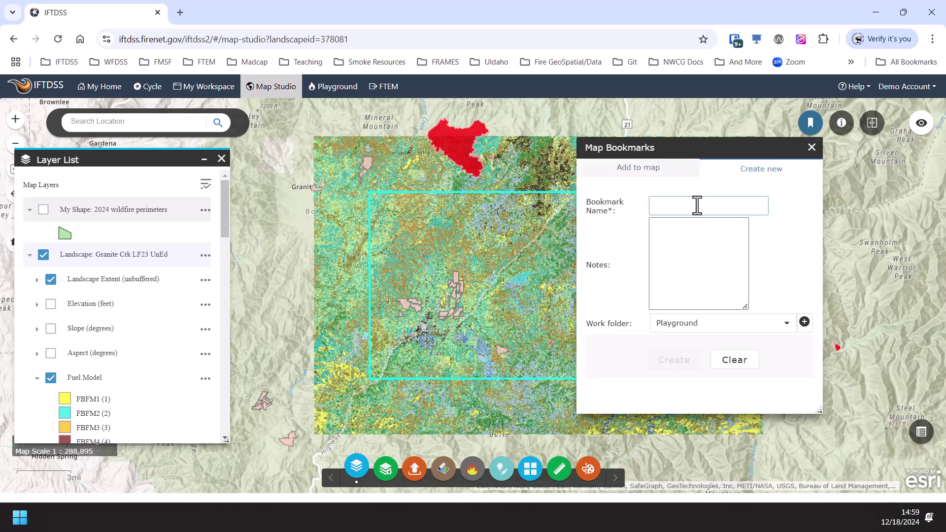
type("fire")
key("BackSpace")
key("BackSpace")
key("BackSpace")
key("BackSpace")
type("2024 fire and treatments")
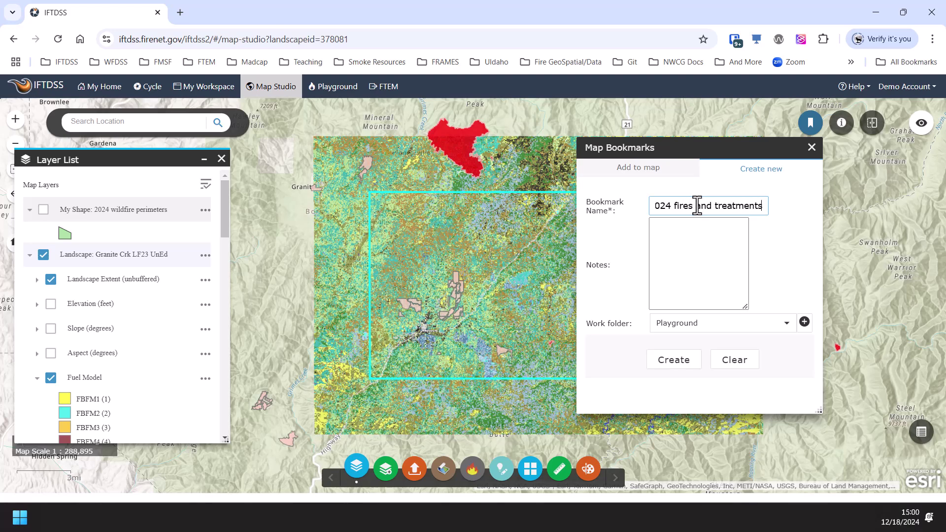
Choose Granite Creek Treatments as the bookmark's work folder and create the bookmark
left_click(763, 327)
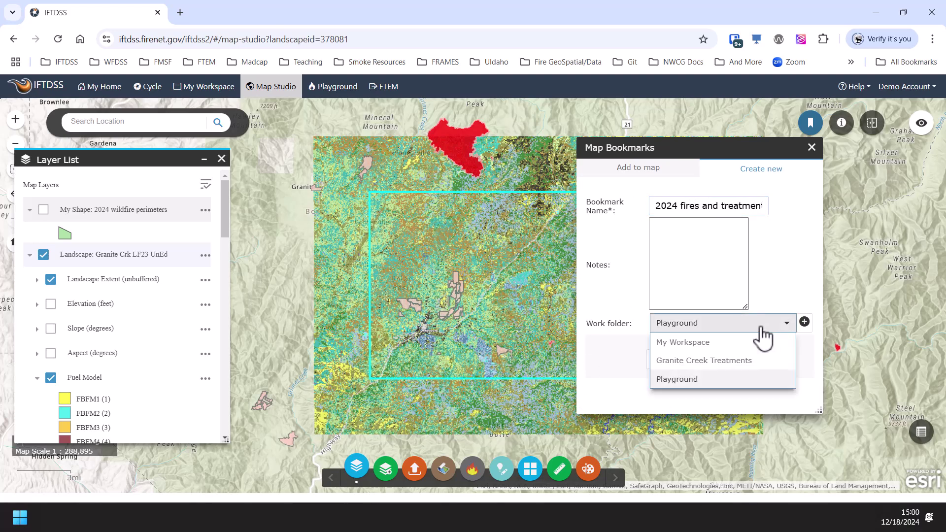
left_click(739, 359)
left_click(671, 361)
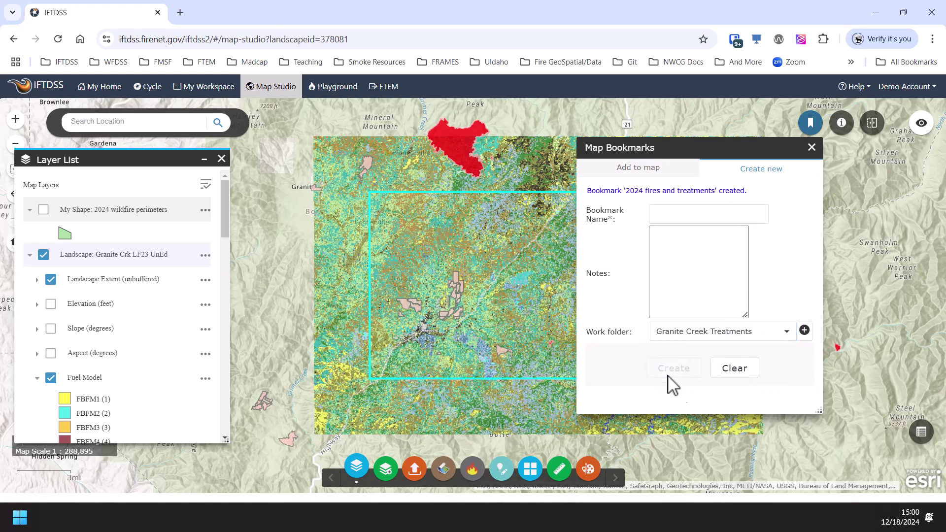
left_click(669, 207)
Find the "2024 fires and treatments" map bookmark in My Workspace and open it in Map Studio
left_click(205, 93)
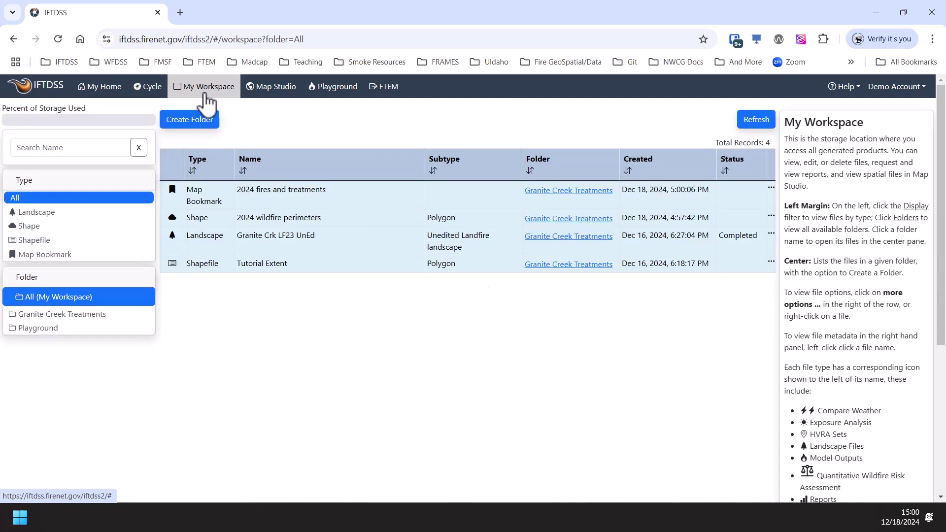
left_click(194, 189)
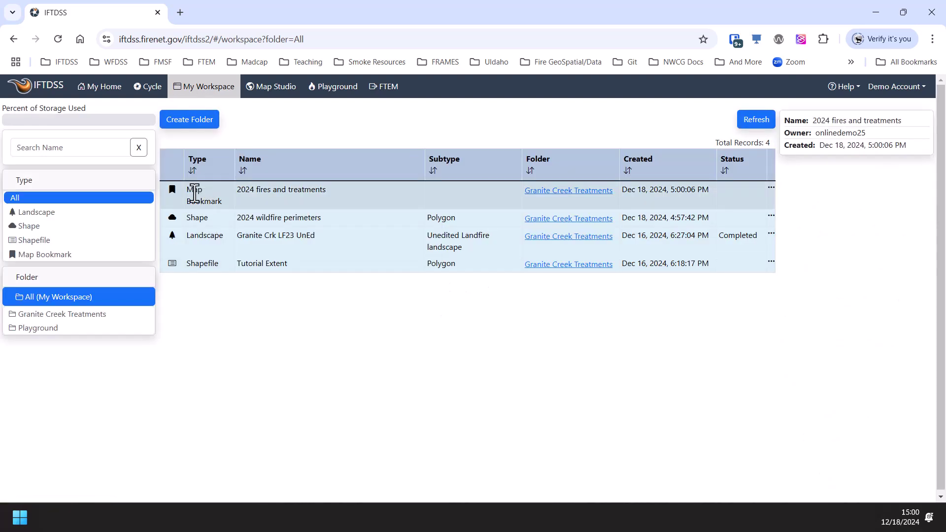
right_click(336, 195)
left_click(353, 206)
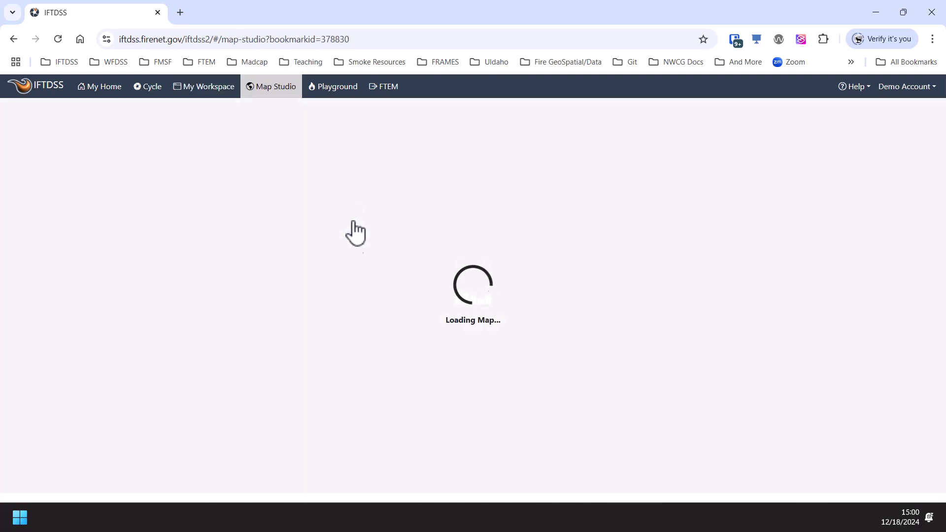